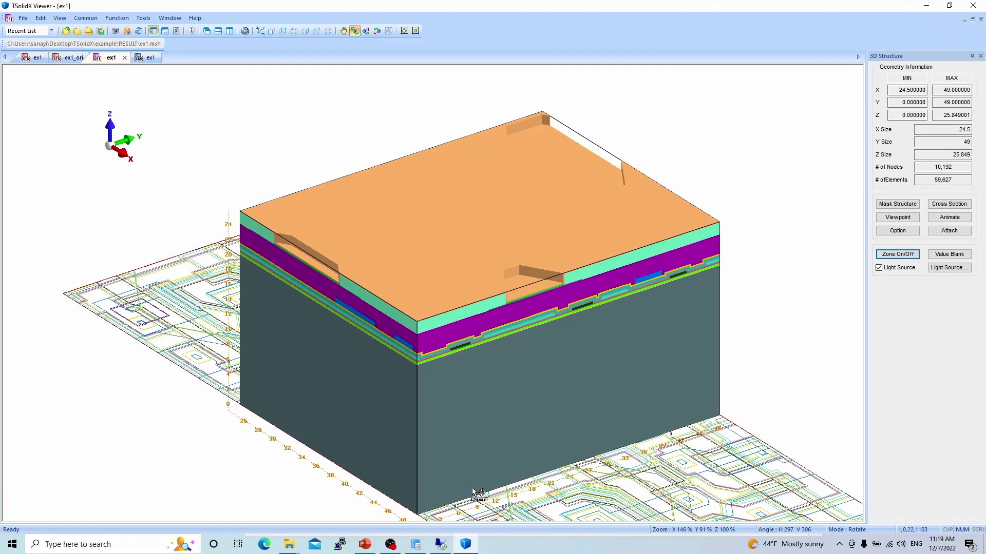
Switch to TSolidX Creator, open the Defining Area settings and enable Cross Section.
left_click(424, 542)
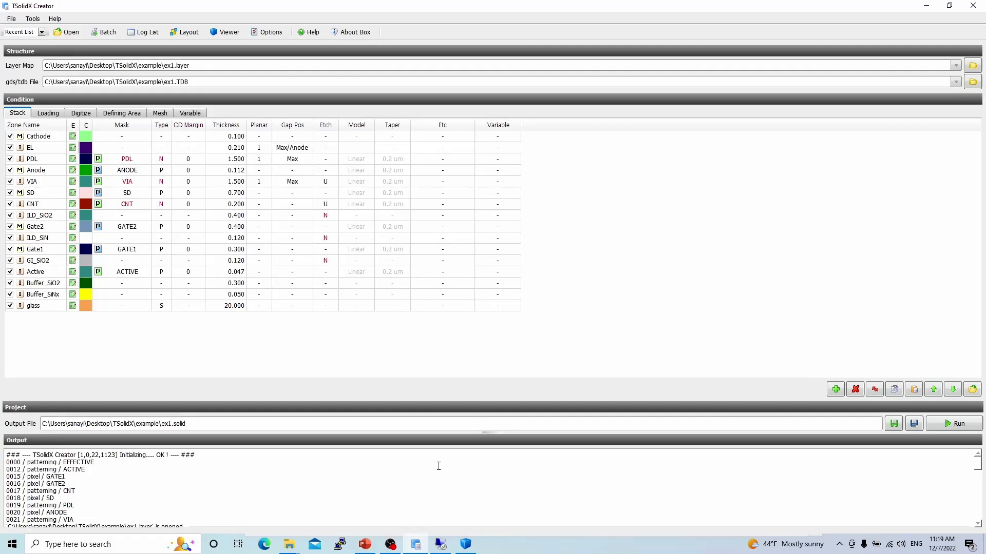
left_click(132, 116)
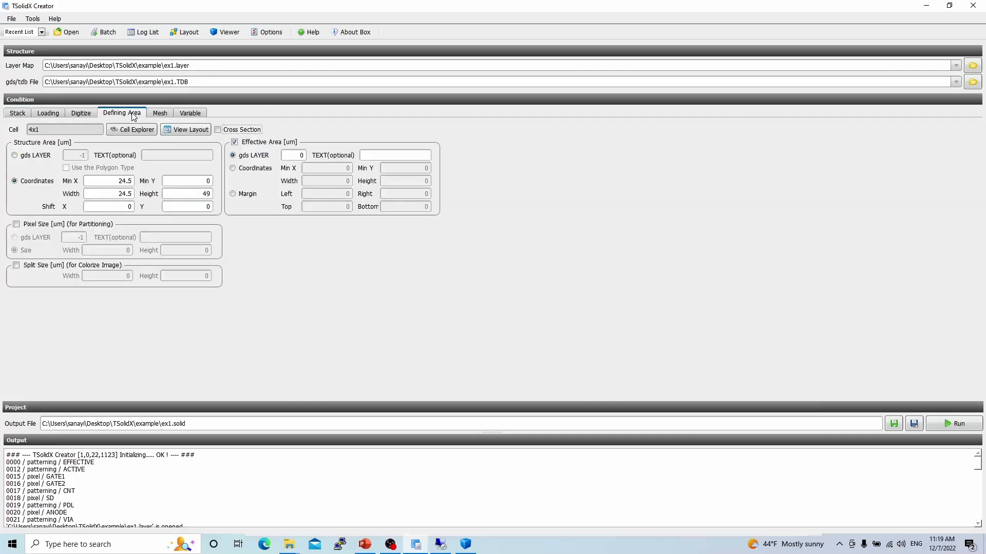
left_click(218, 130)
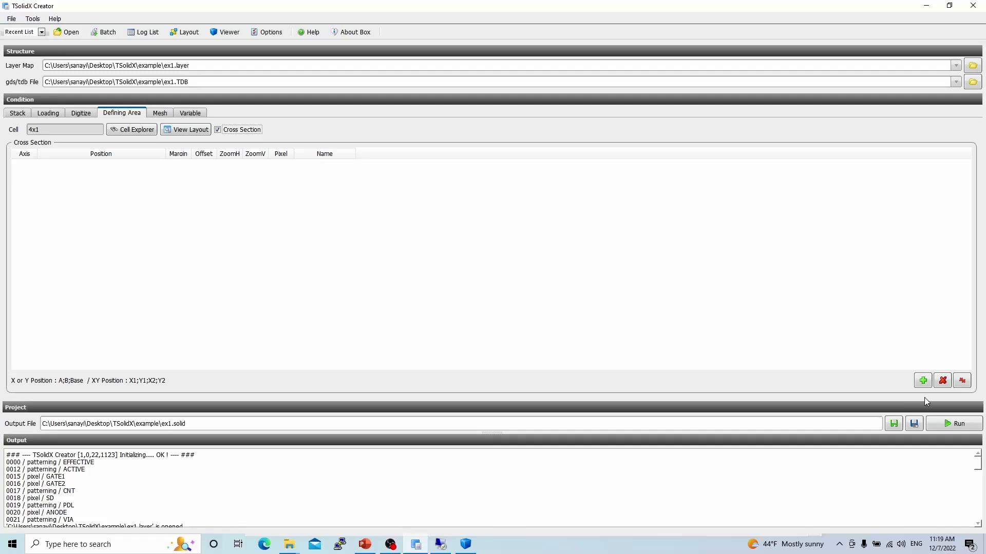
Add a cross-section row and cycle its axis between XY and Y, leaving it at XY.
left_click(922, 381)
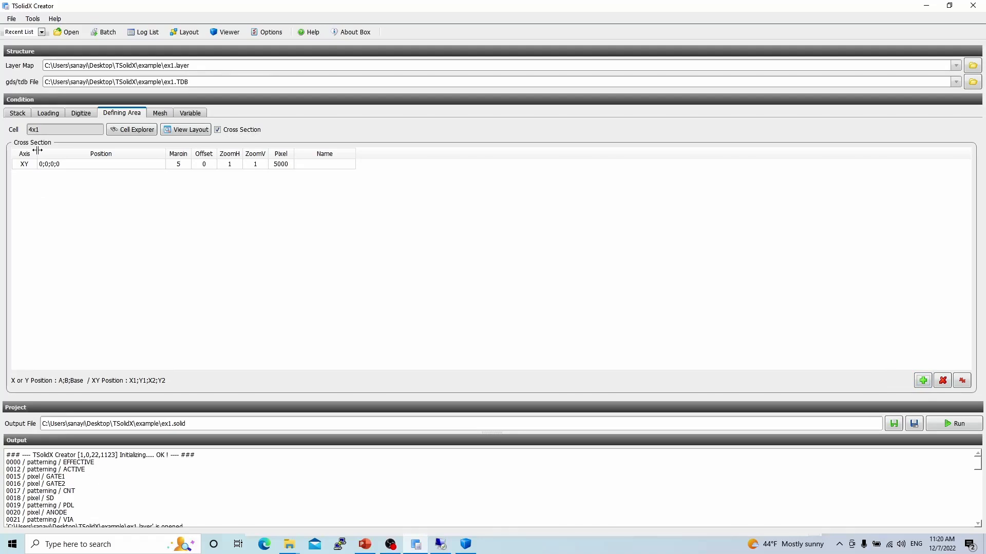
left_click(29, 165)
left_click(29, 164)
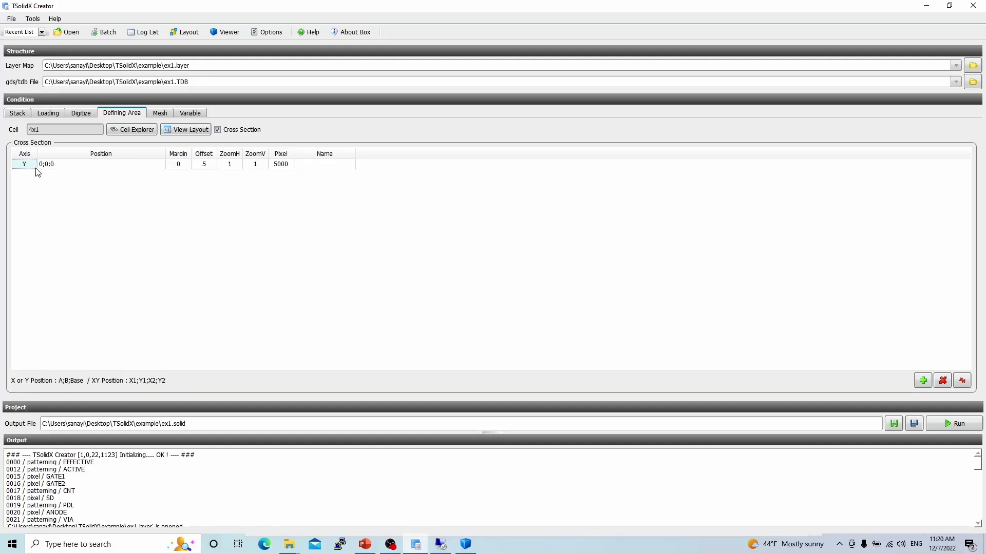
left_click(35, 169)
Open the layout view next to Notepad and pick a start point just below the layout.
left_click(187, 131)
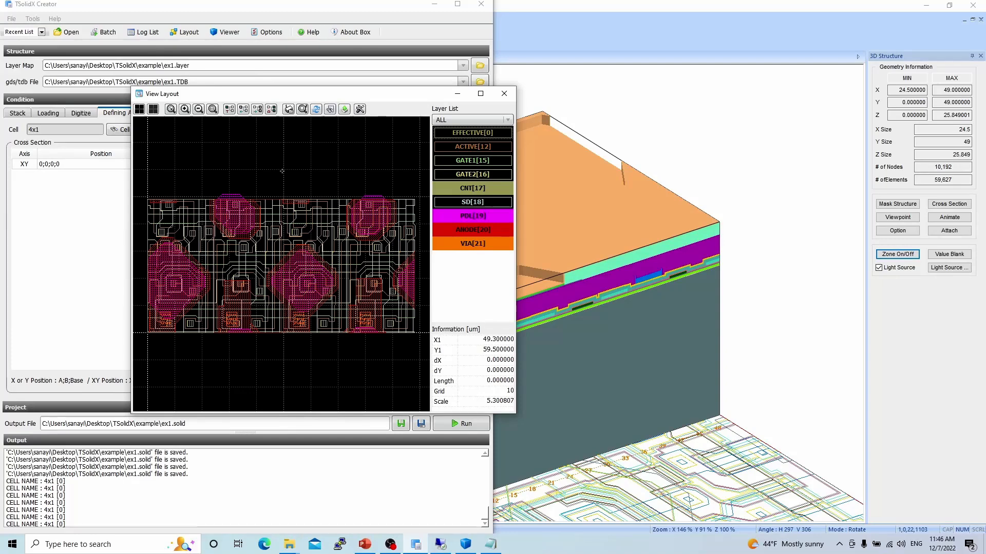
left_click(497, 546)
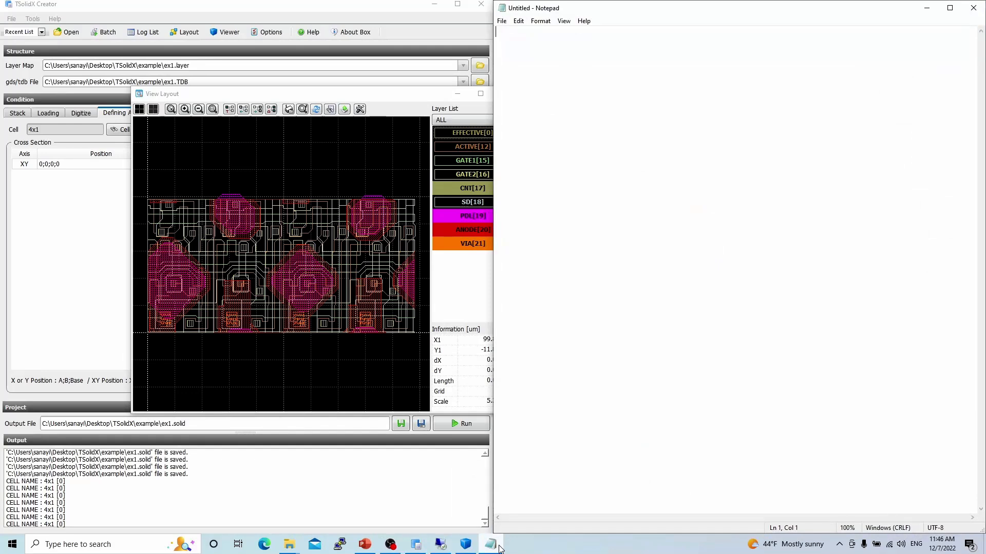
left_click(204, 360)
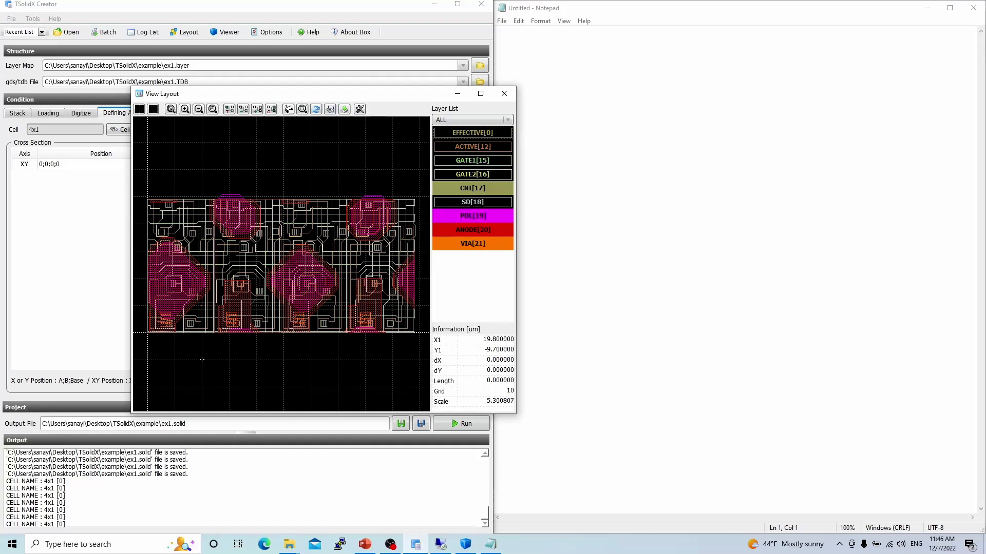
Note the start point coordinates 19.8 , -9.7 in Notepad.
left_click(748, 192)
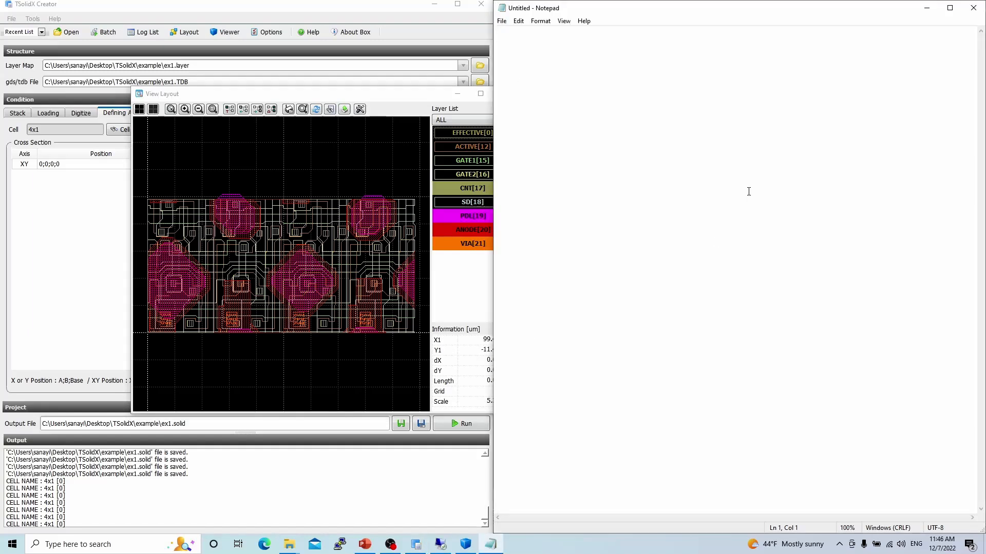
type("19.8 , -9.7")
key("Return")
Pick an end point above the layout and note 50.4 , 60.1 in Notepad.
left_click(280, 172)
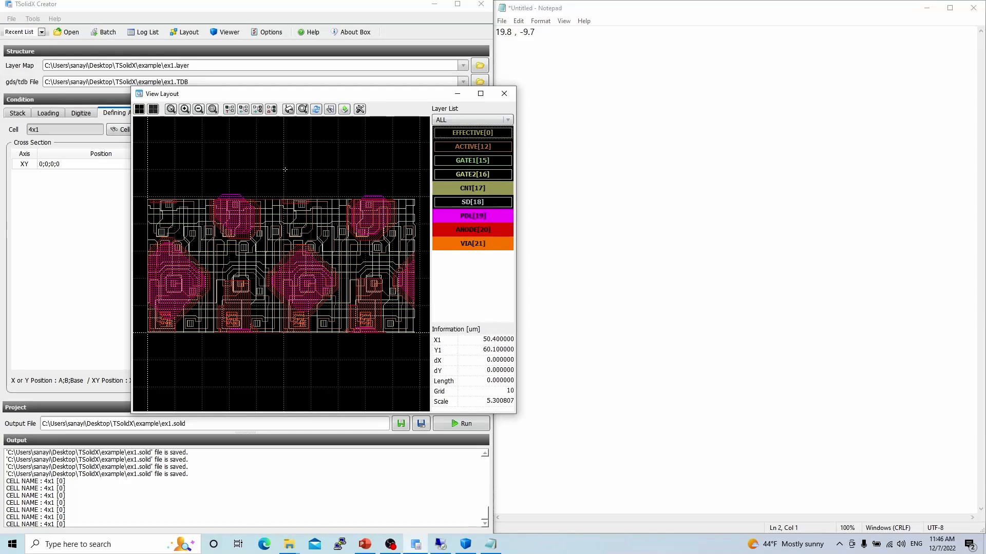
left_click(708, 127)
type("50.")
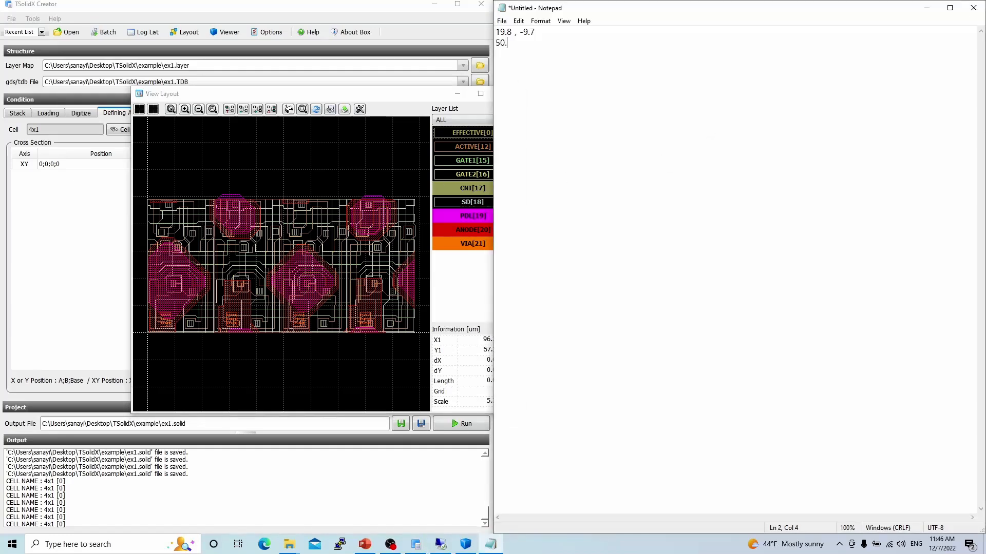
type("4 , 60.1")
Close the layout view.
left_click(432, 101)
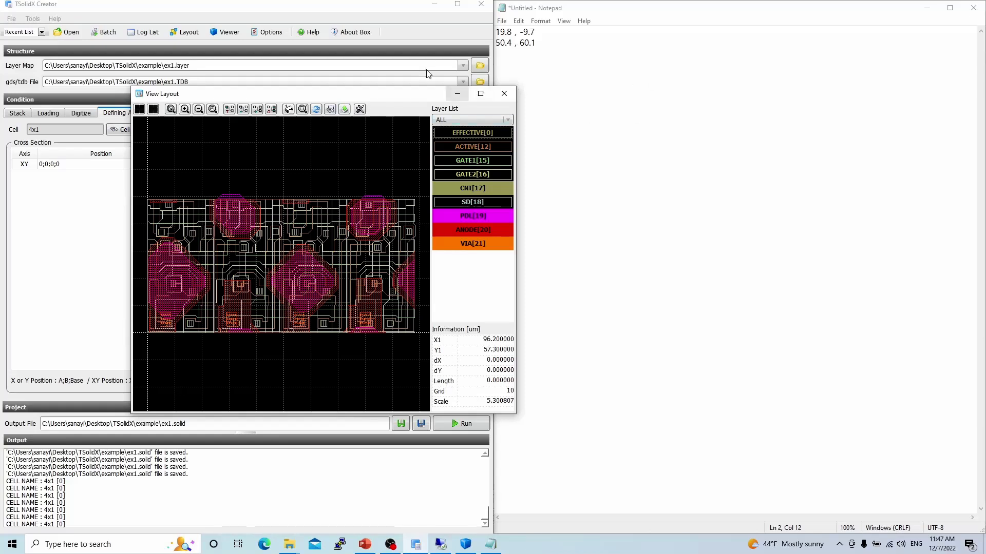
left_click(577, 102)
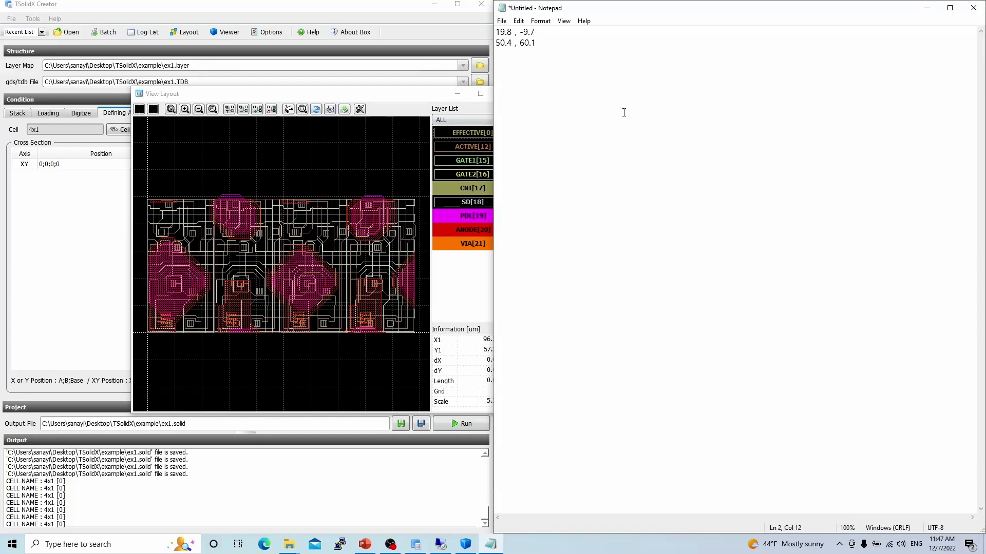
left_click(383, 102)
left_click(504, 94)
Set the cross-section row's position to 19.8;-9.7;50.4;60.1.
left_click(95, 165)
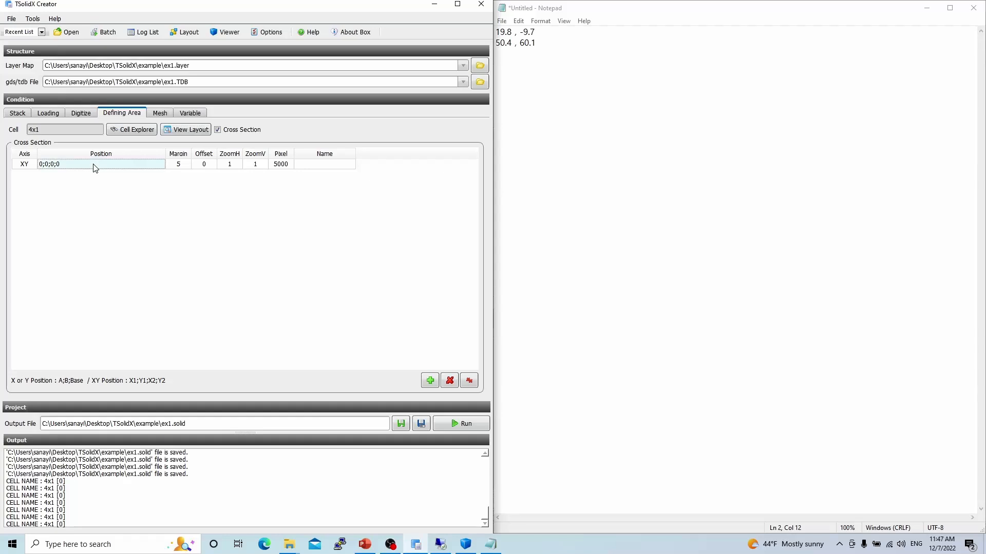
left_click(95, 167)
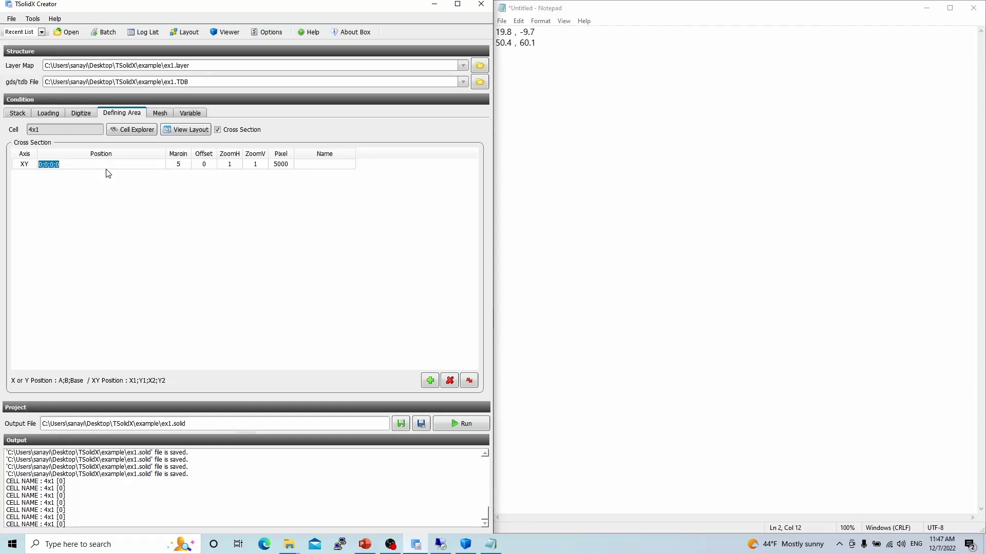
type("19.8;-9.7;50.4;60.1")
left_click(159, 231)
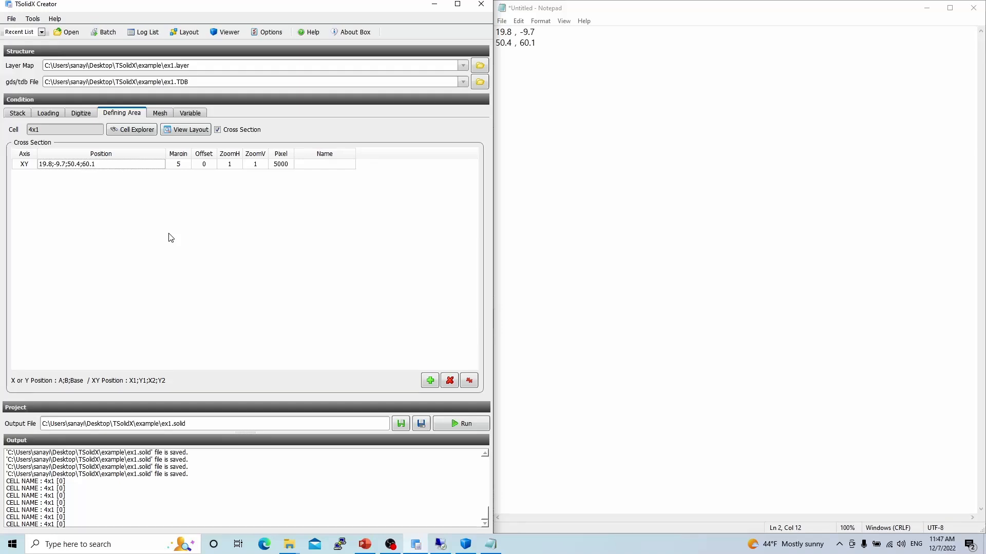
Reopen the layout view and draw two rulers across the layout, about 75 µm and 83 µm long.
left_click(185, 130)
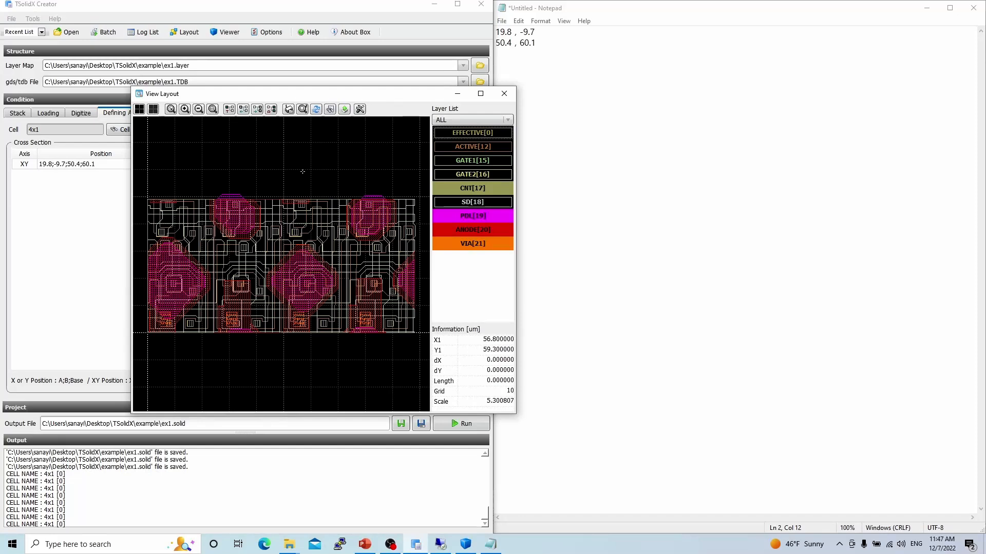
right_click(302, 171)
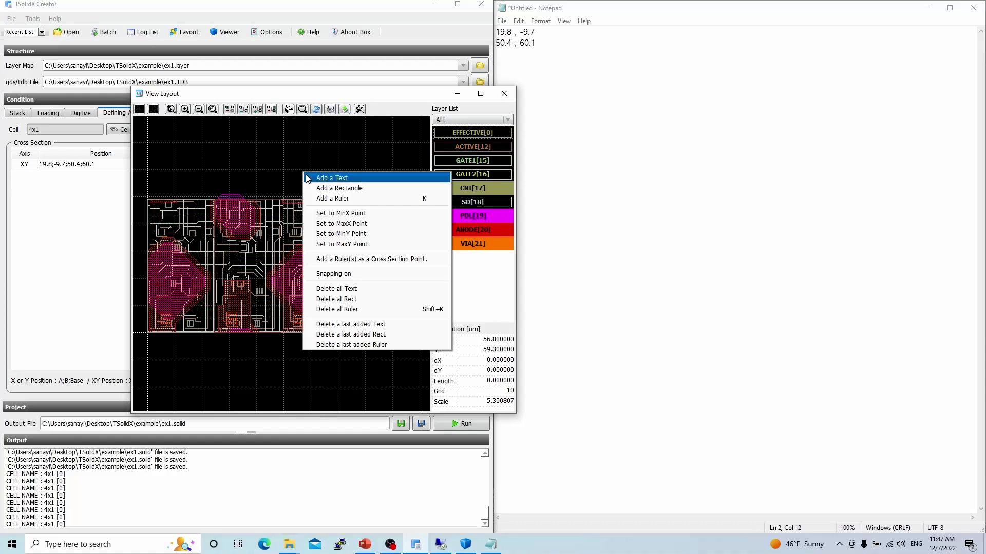
left_click(339, 199)
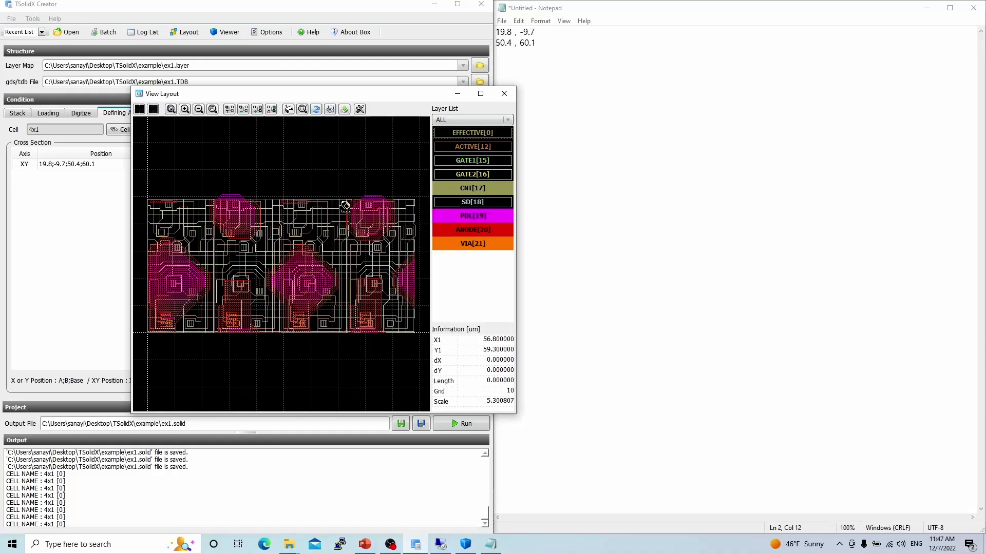
left_click(268, 161)
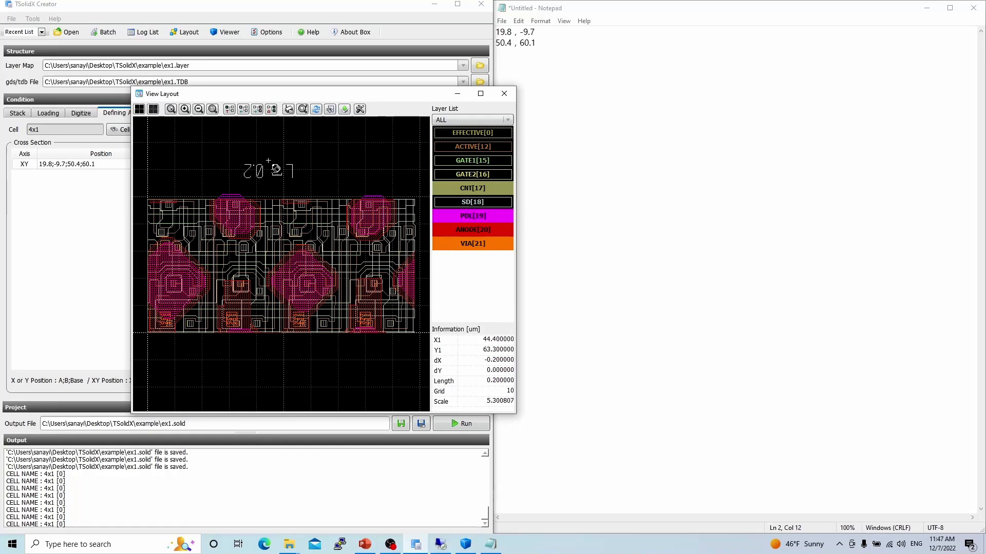
left_click(228, 360)
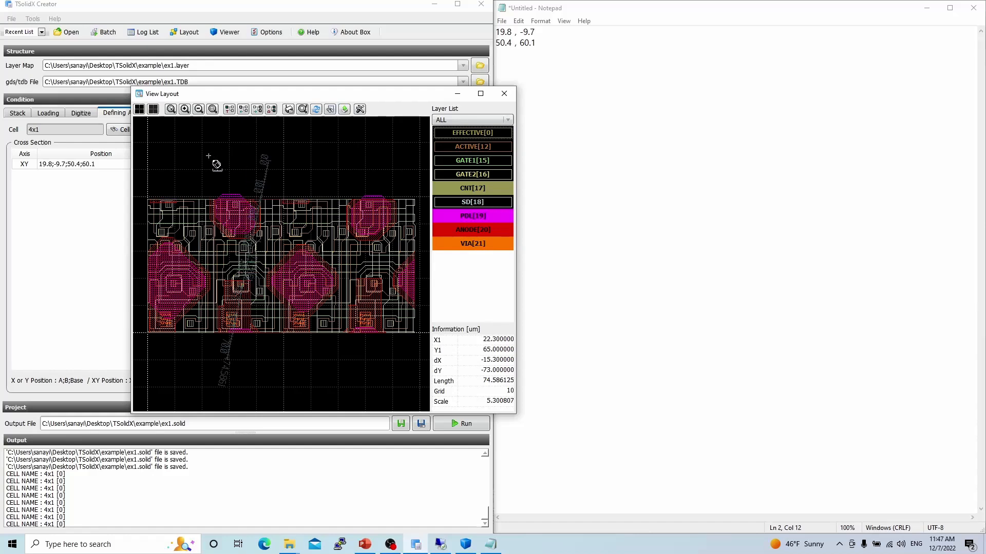
left_click(208, 155)
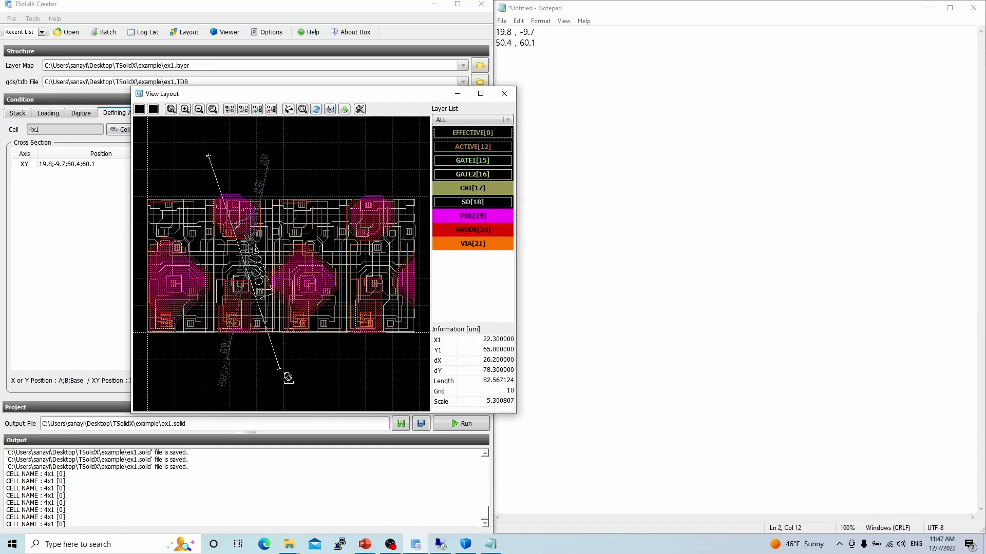
left_click(280, 369)
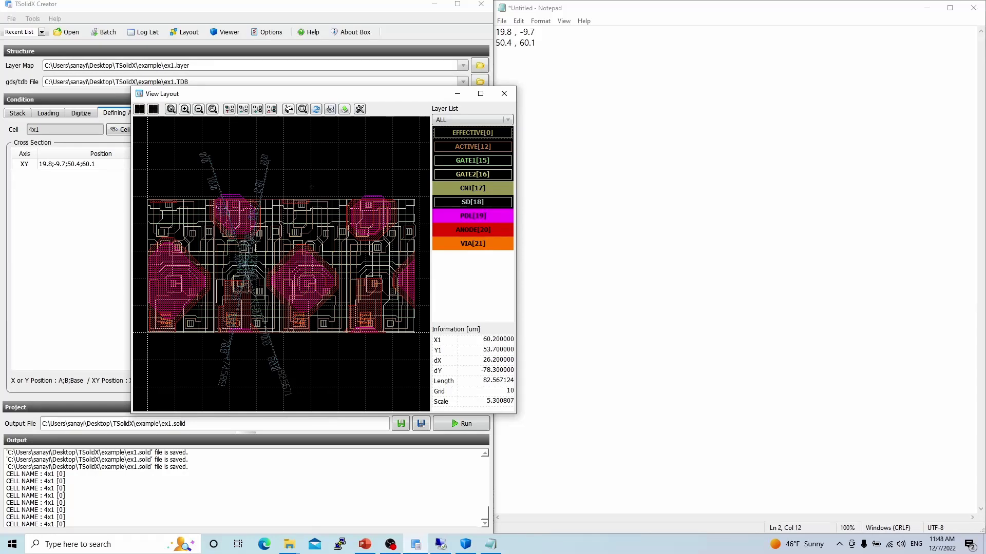
Add the drawn rulers as cross-section points.
right_click(312, 187)
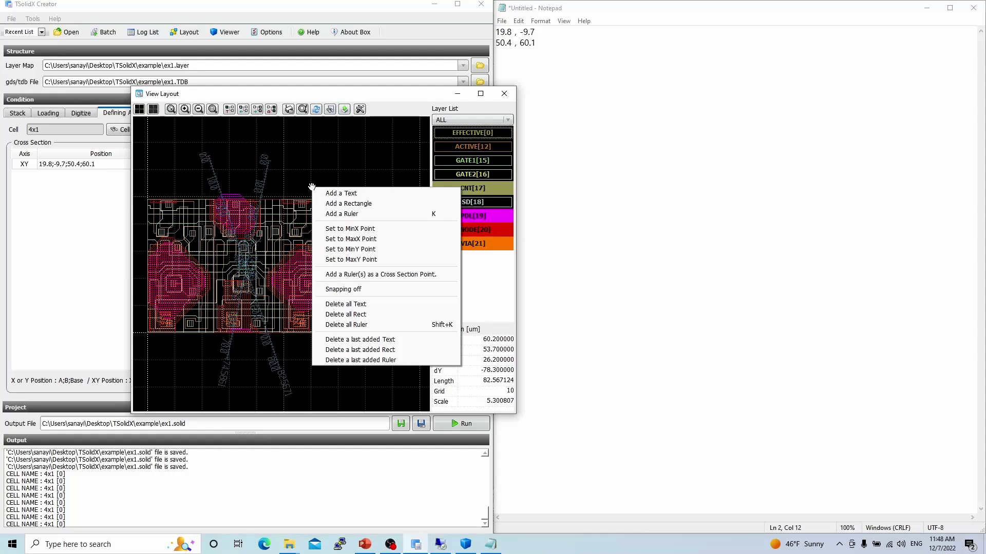
left_click(451, 278)
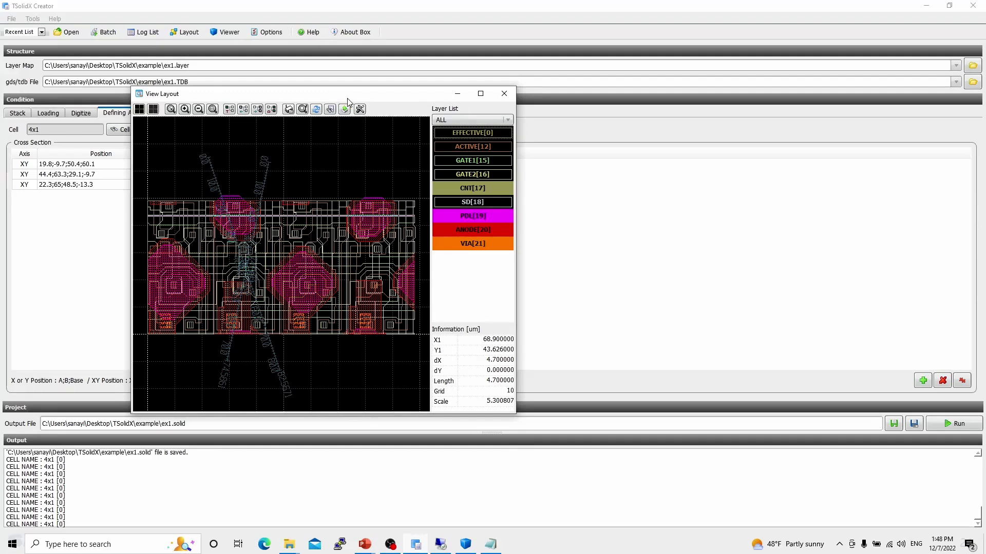
Set the layout view's shortcut option to Commercial.
left_click(360, 109)
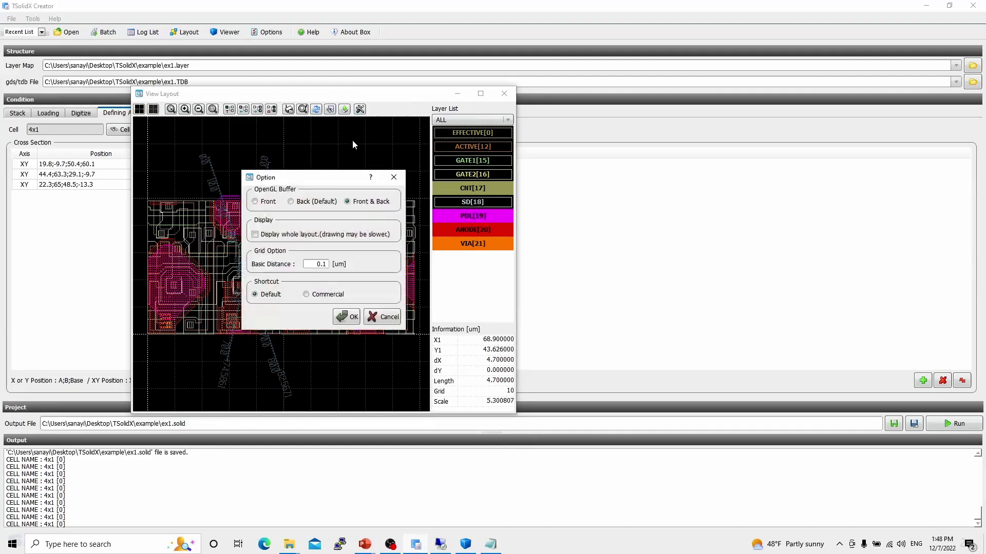
left_click(322, 295)
left_click(347, 317)
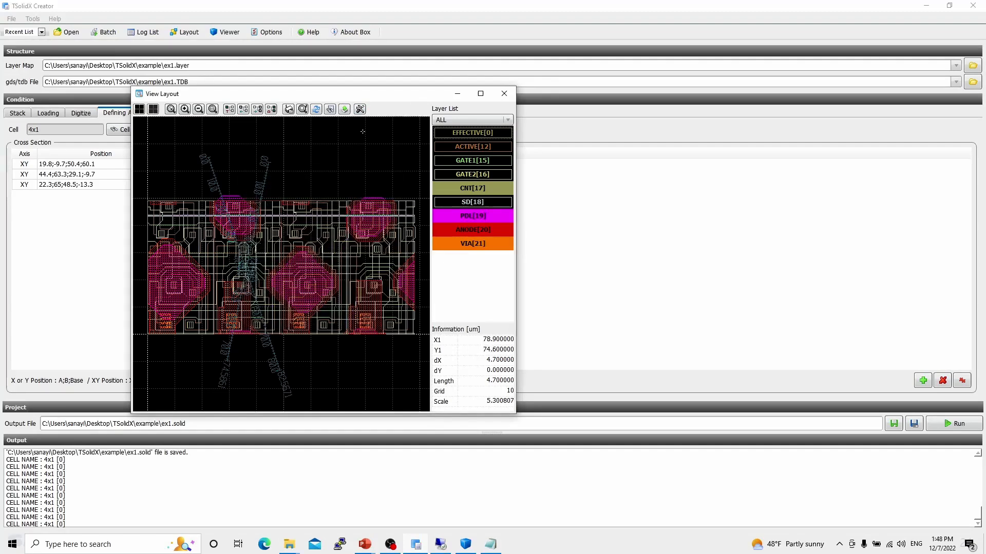
Try drawing a short vertical ruler above the layout.
right_click(327, 156)
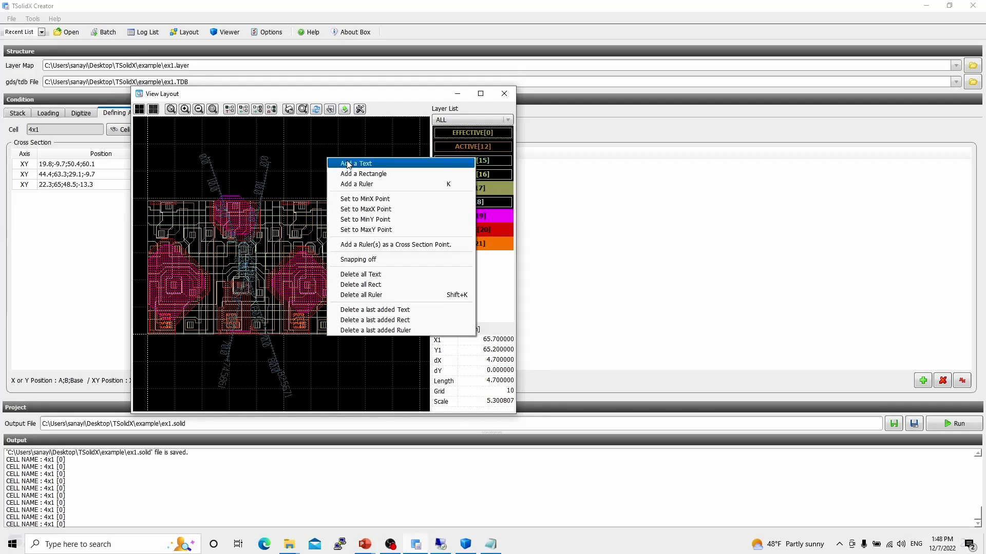
left_click(378, 186)
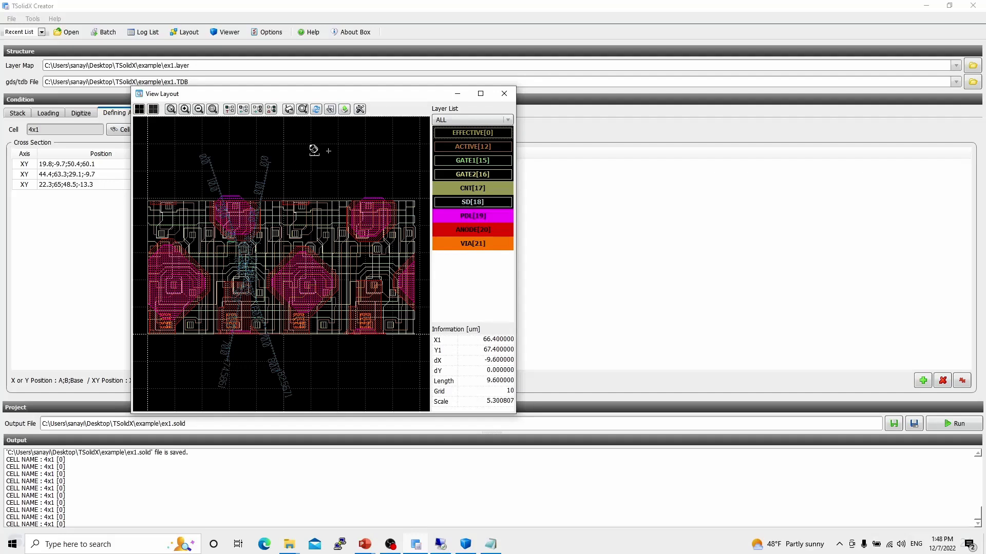
left_click(288, 151)
key("Escape")
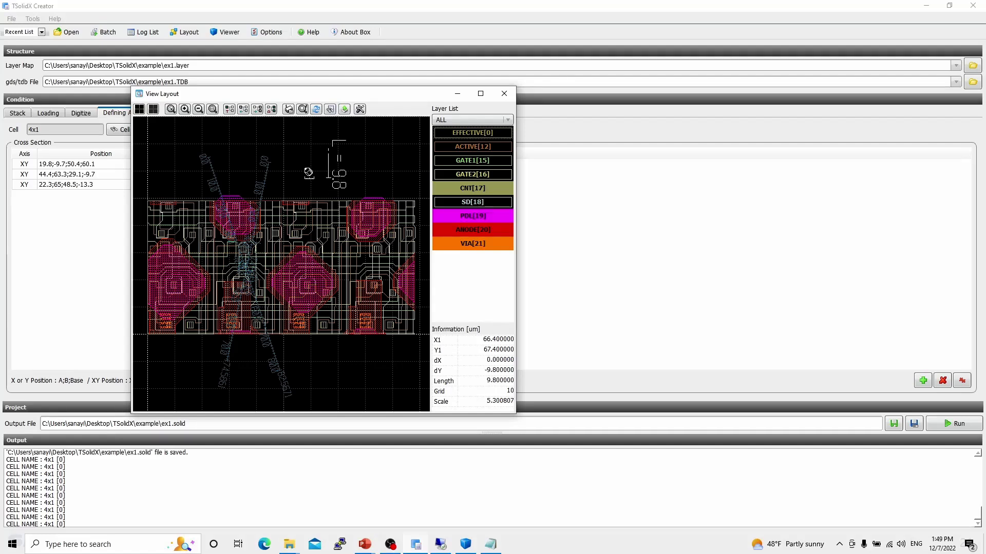
key("Escape")
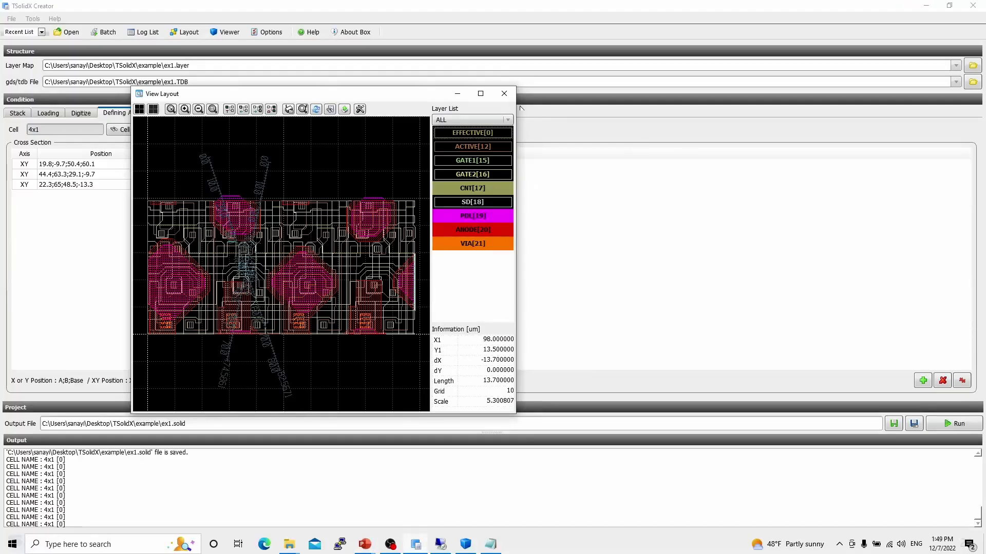
Close the layout view and return to the stack table.
left_click(508, 97)
left_click(18, 113)
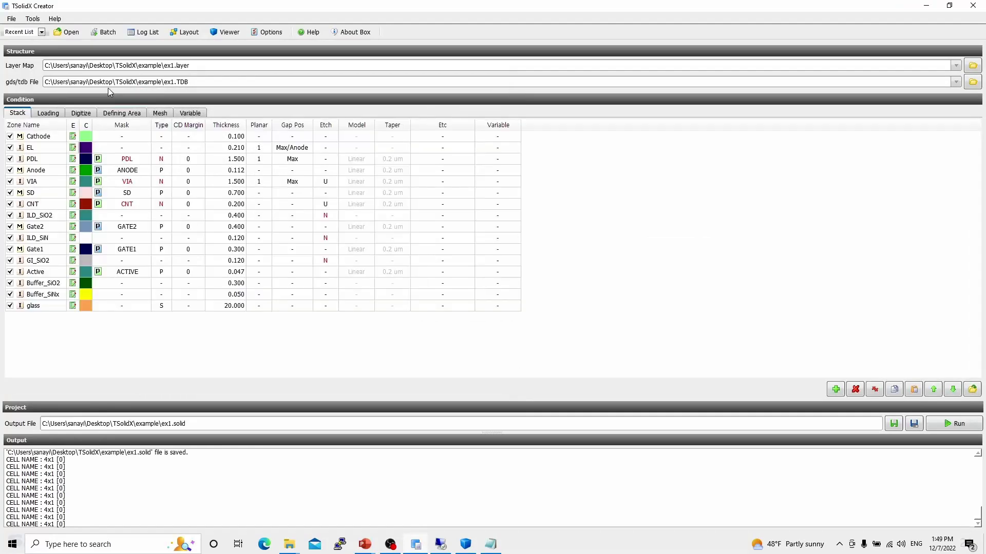
Enable appending the color information to the zone name in the program options.
left_click(272, 33)
left_click(486, 222)
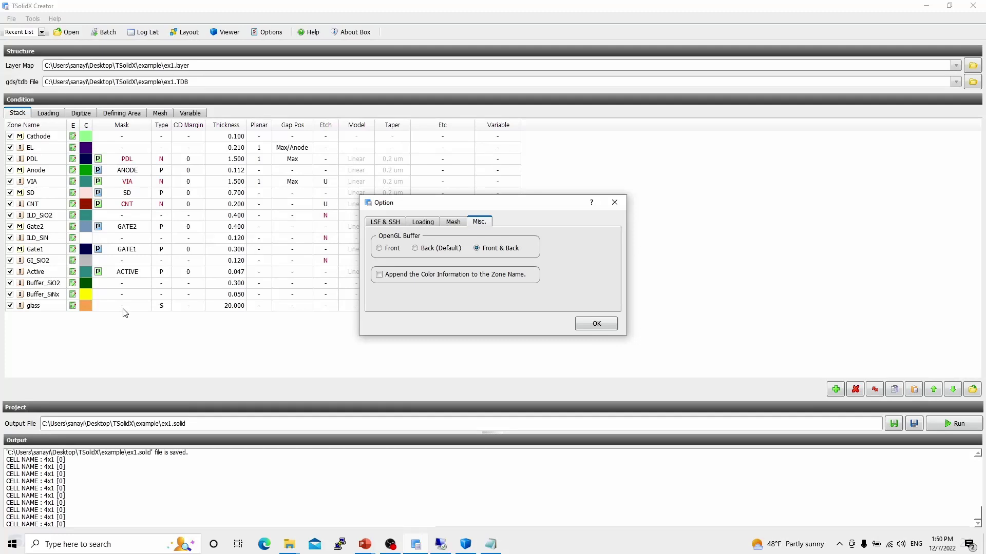
left_click(409, 275)
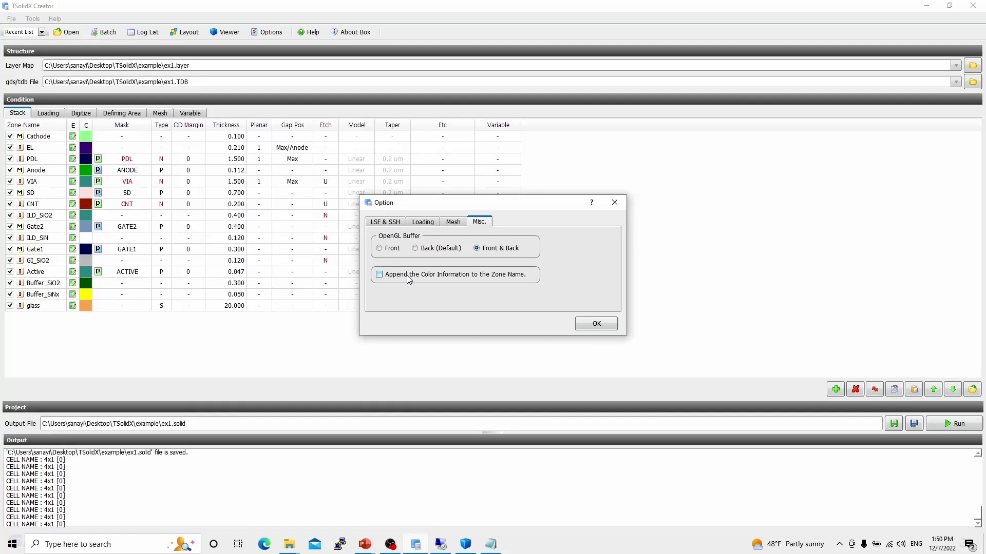
left_click(596, 324)
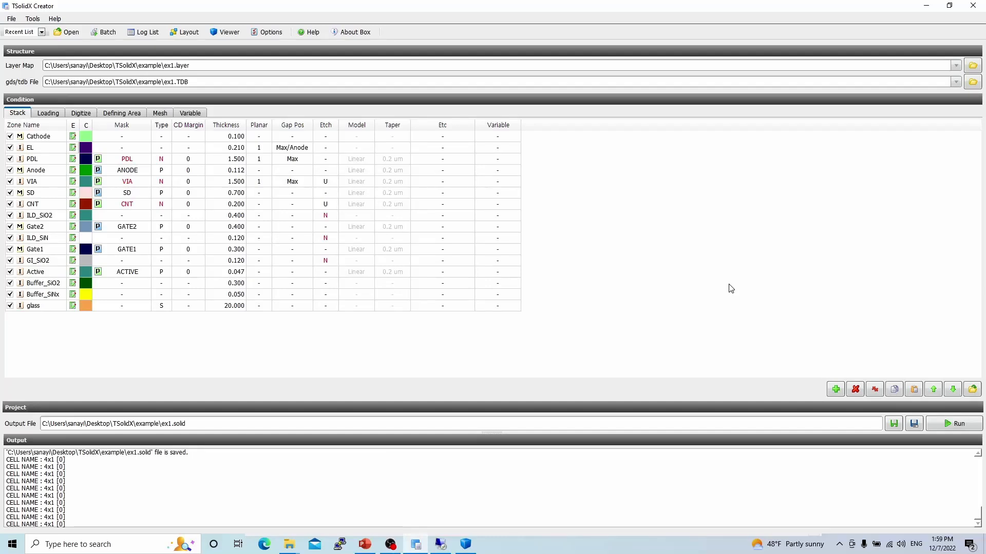
Open the Mesh settings page.
left_click(159, 116)
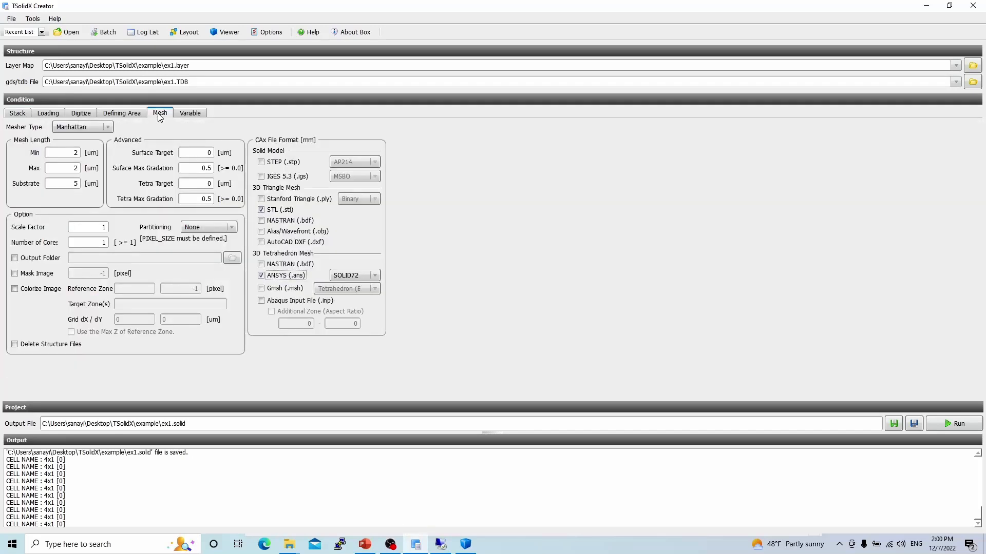
Enable the Delete Structure Files option in the mesh settings.
left_click(44, 346)
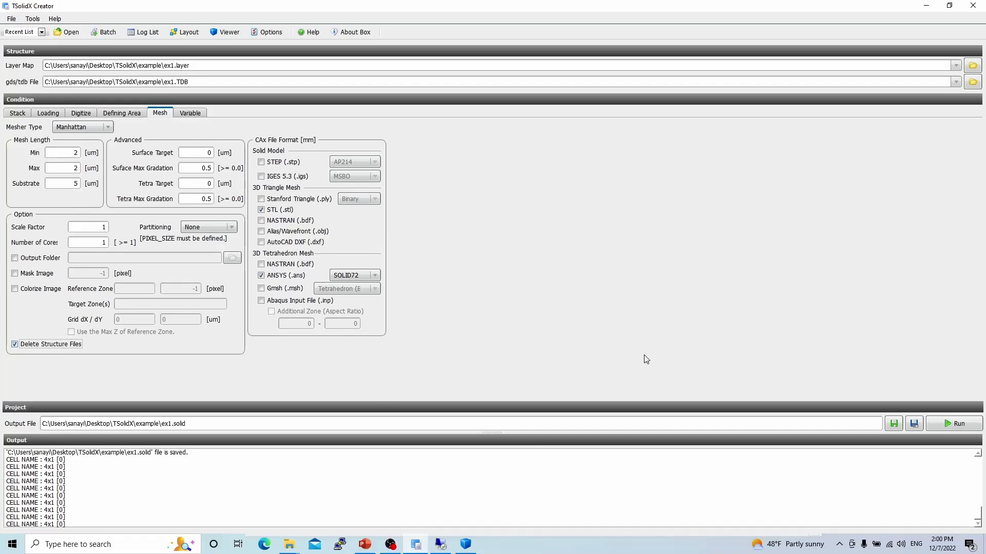
Save the project as cross in a new folder named cross created inside the TSolidX folder.
left_click(914, 424)
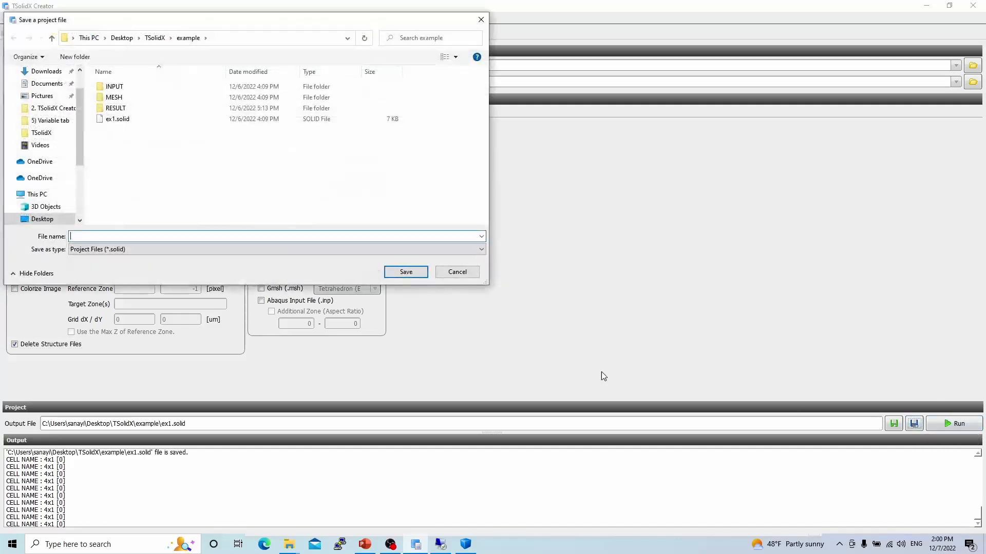
left_click(155, 38)
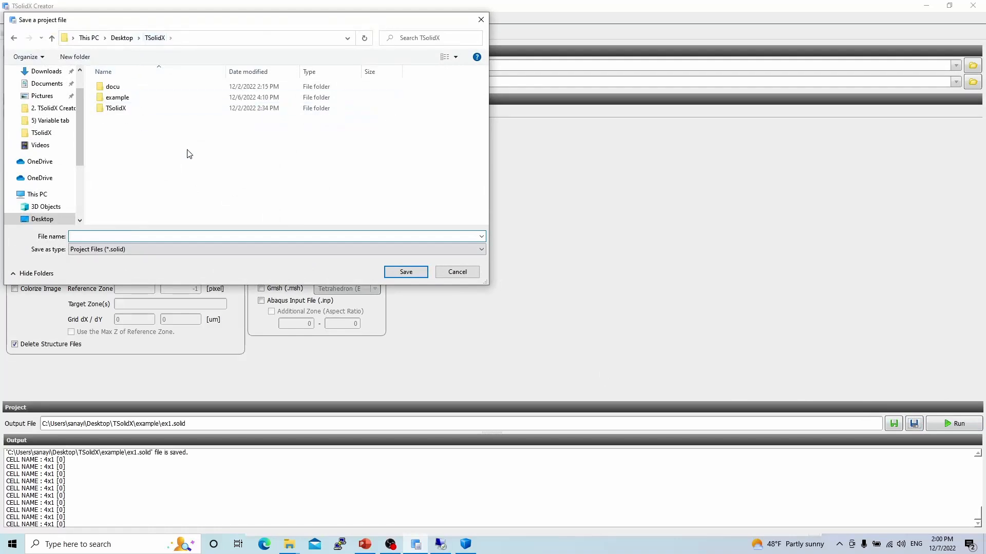
right_click(184, 152)
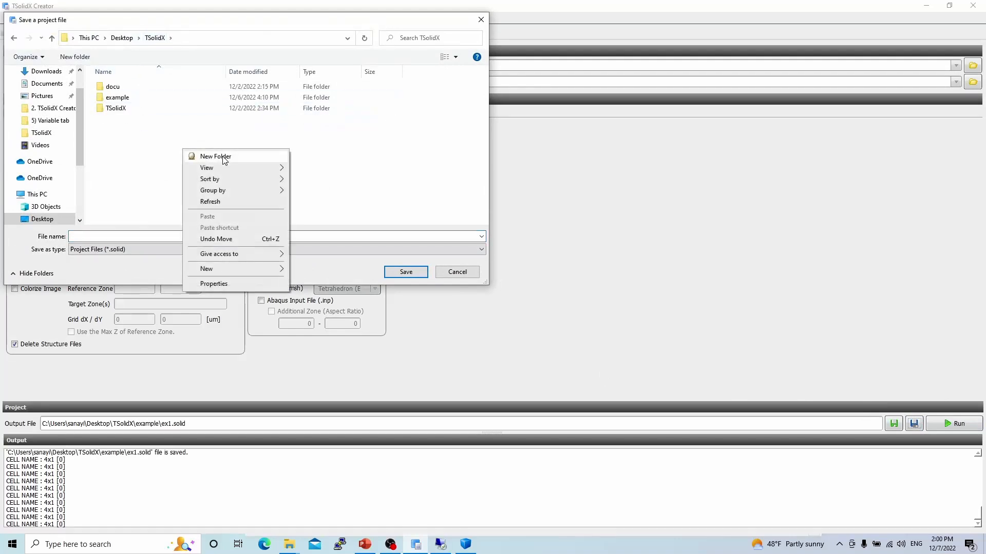
left_click(195, 156)
type("cross")
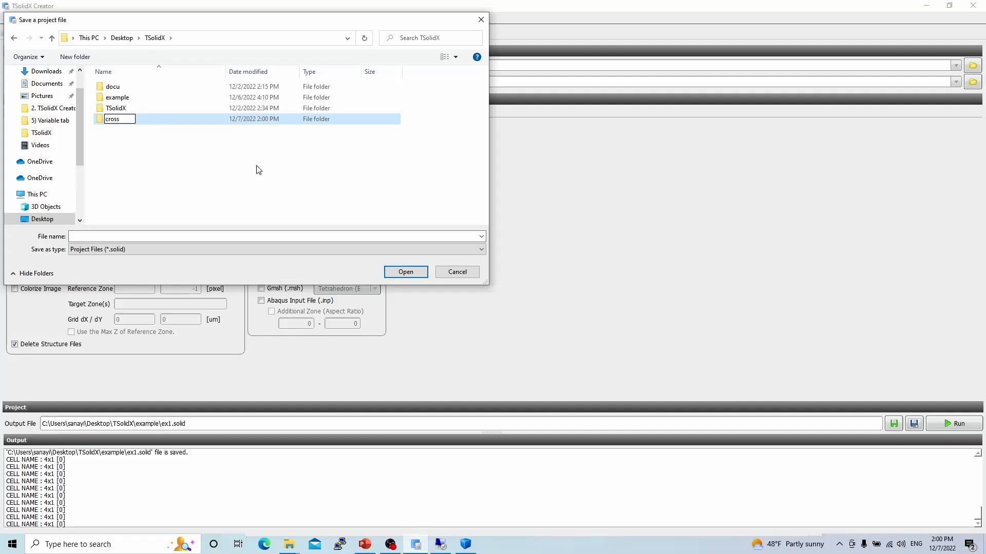
key("Return")
key("Return")
left_click(237, 236)
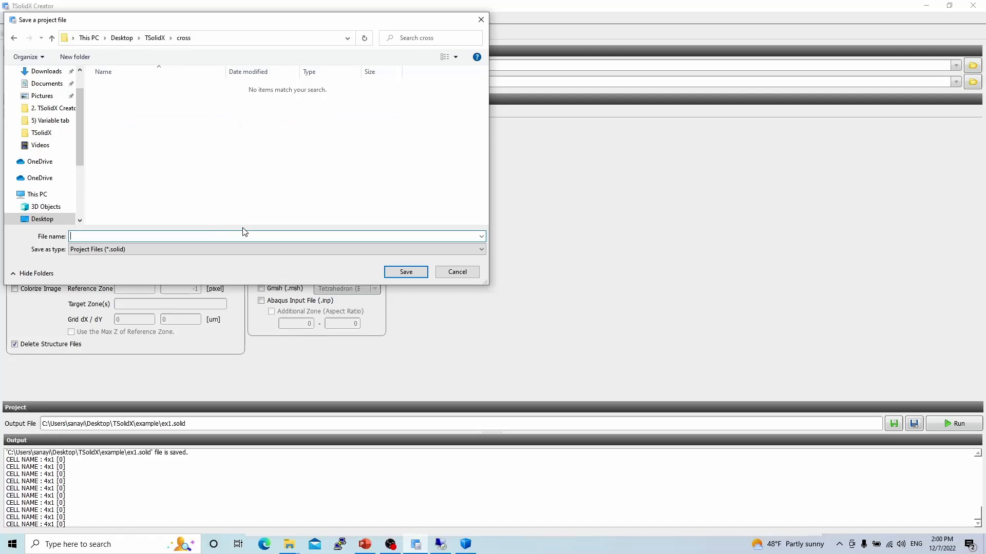
type("e")
type("cr")
type("oss")
key("Return")
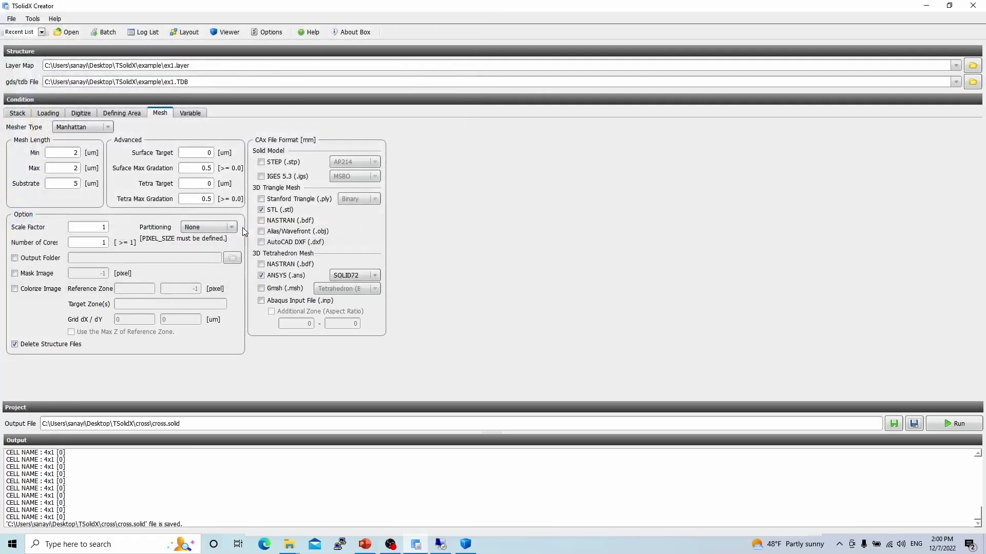
Run the meshing and open the cross project's RESULT folder in File Explorer.
left_click(954, 424)
left_click(651, 135)
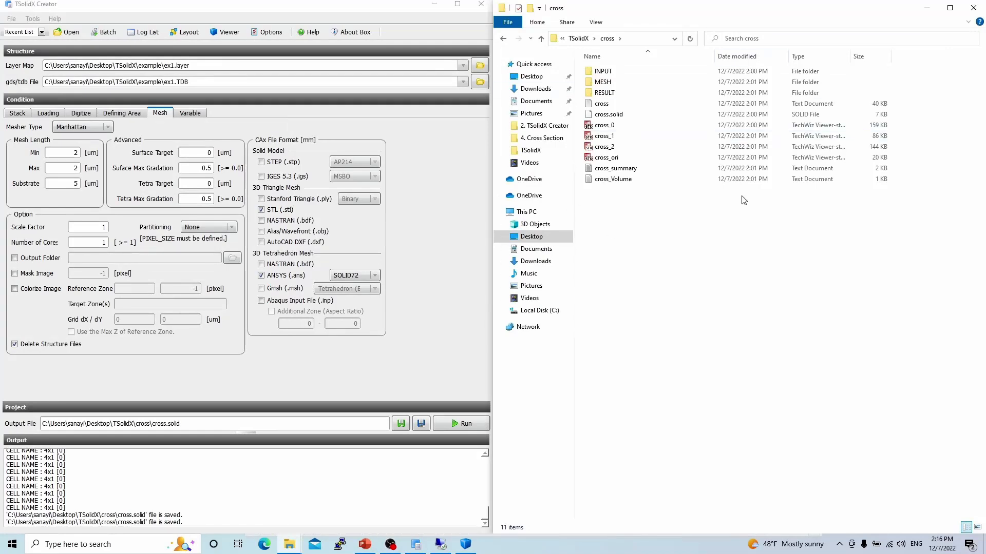
double_click(630, 94)
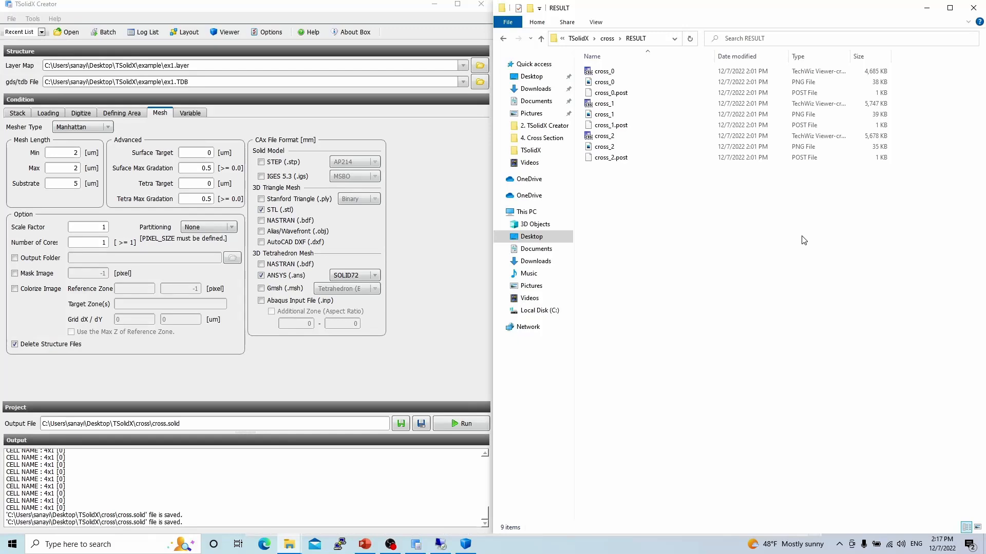
Open the cross_0 cross-section result from the RESULT folder in TSolidX Viewer.
left_click(465, 544)
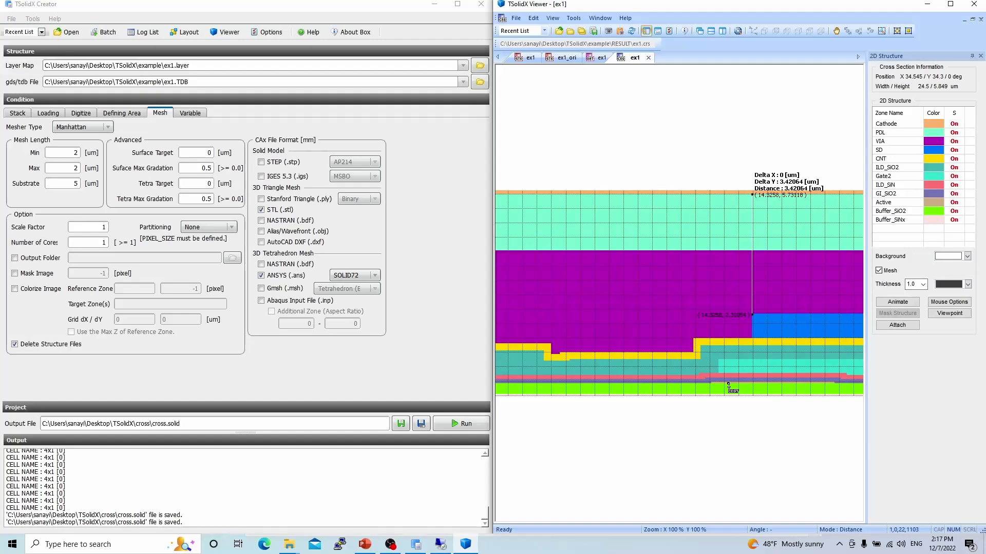
left_click(516, 18)
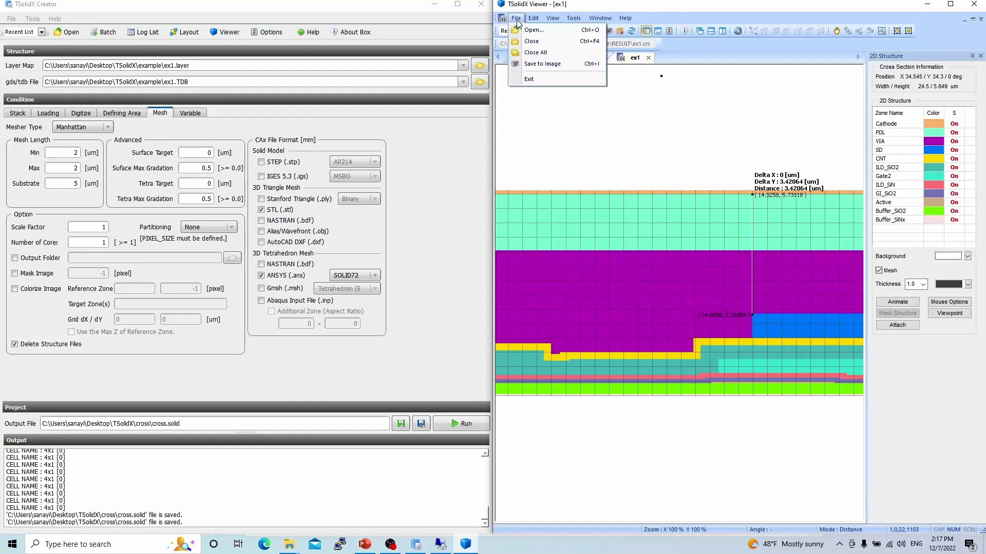
left_click(527, 31)
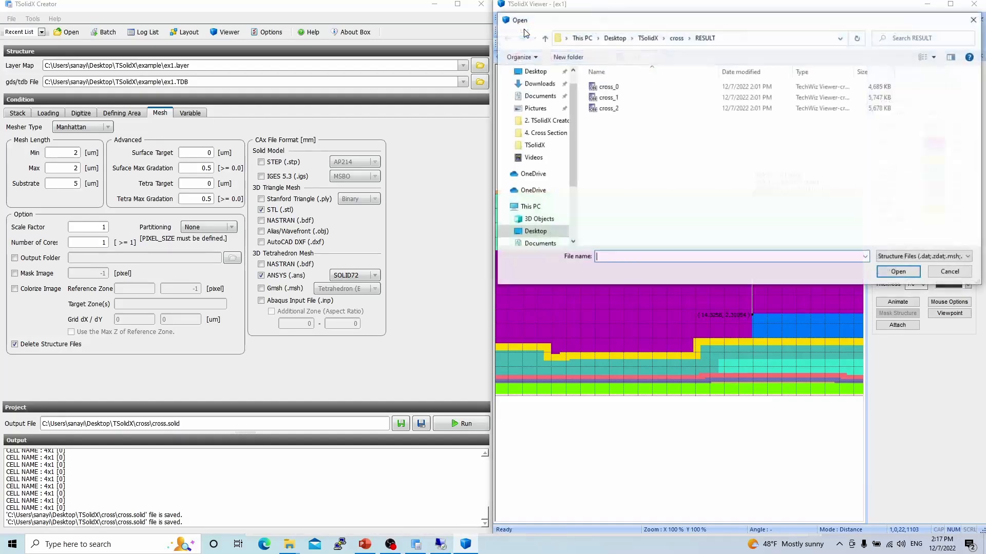
double_click(620, 87)
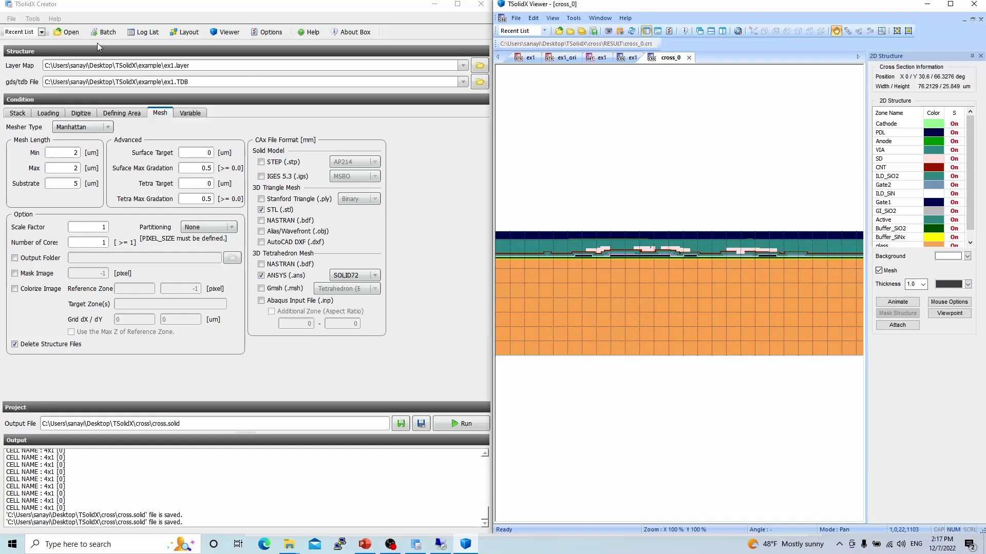
Return to the stack table and open the Misc. page of the program options.
left_click(17, 113)
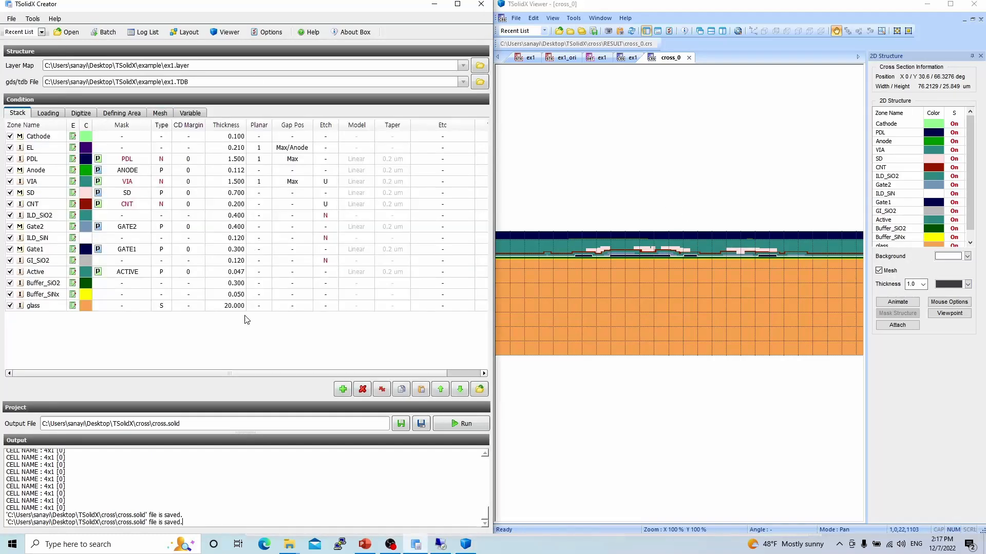
left_click(267, 32)
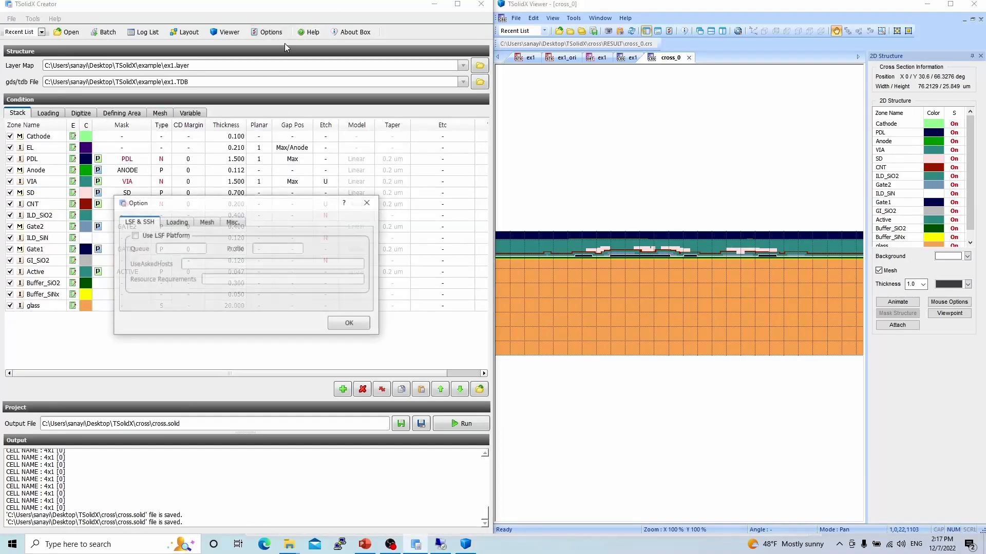
left_click(232, 223)
left_click_drag(232, 202, 340, 248)
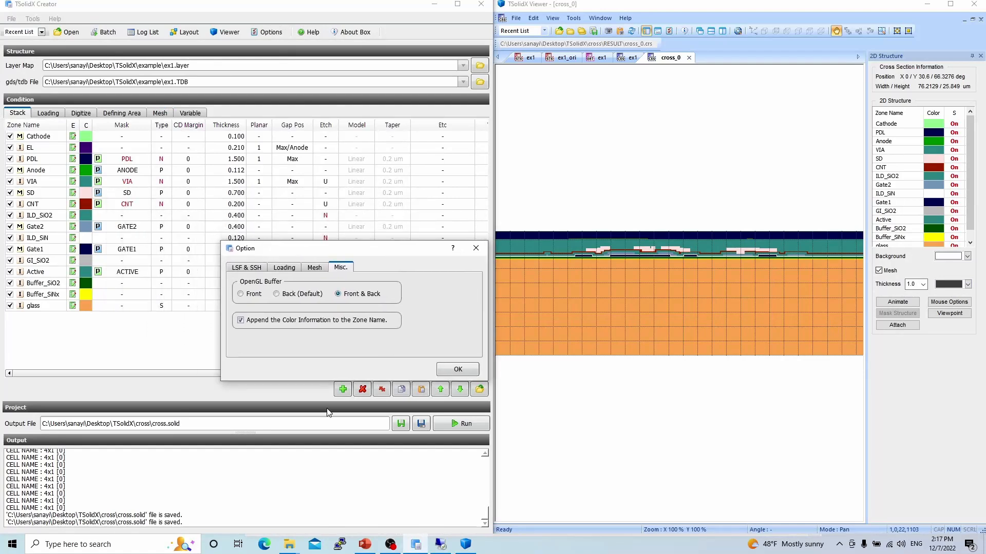